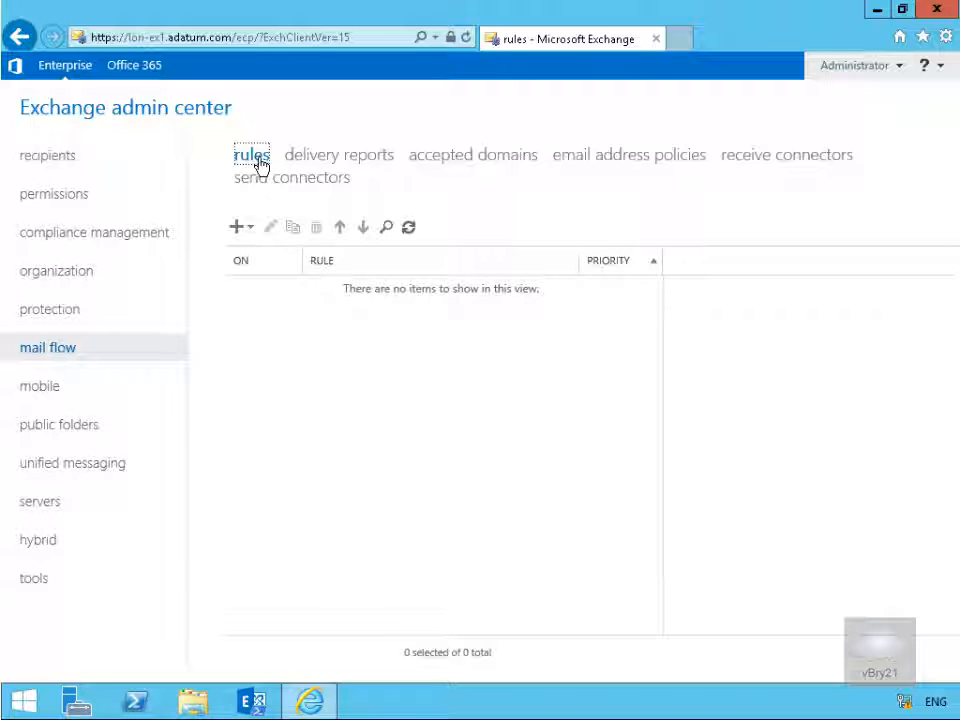
# Step: Review the available mail flow rule templates and the delivery report search options
pyautogui.click(239, 232)
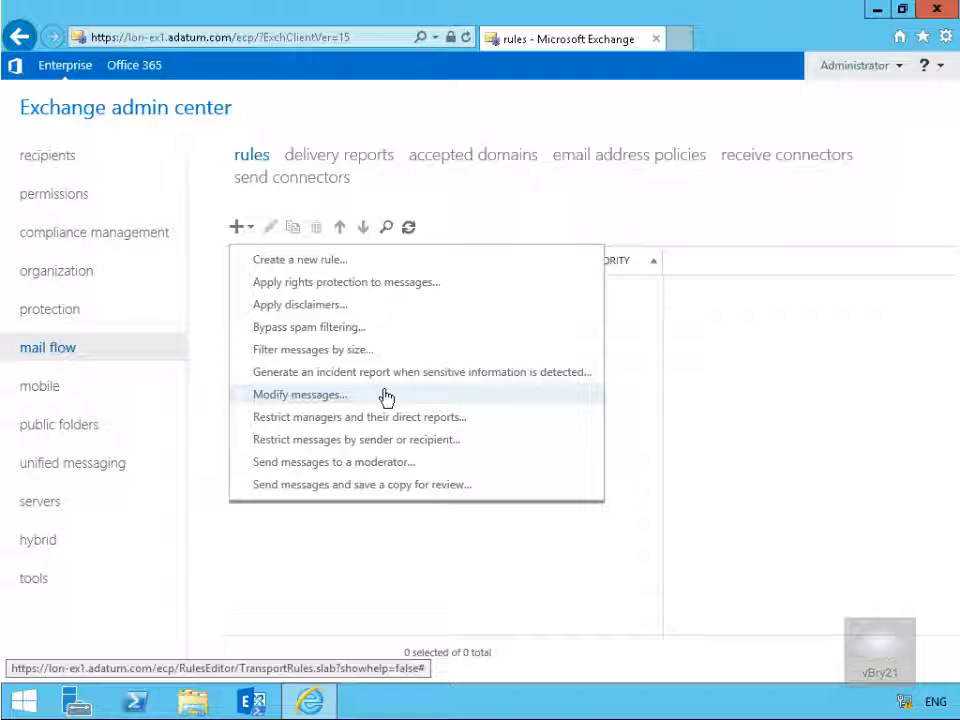
pyautogui.click(358, 160)
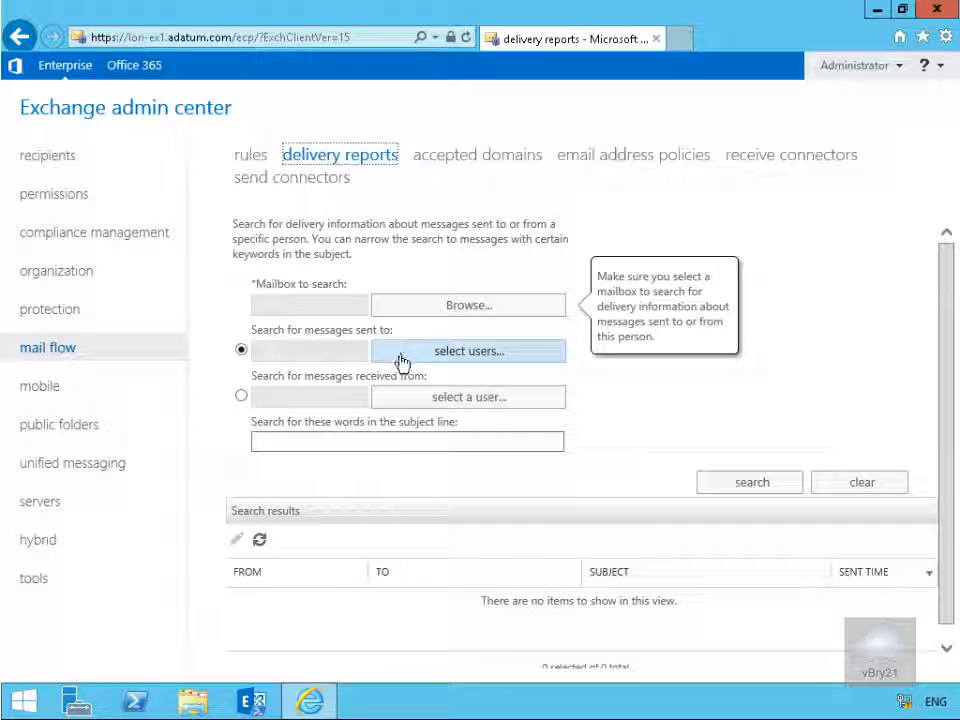
# Step: Examine the accepted domains and the domain type options offered for a new accepted domain, without saving one
pyautogui.click(463, 165)
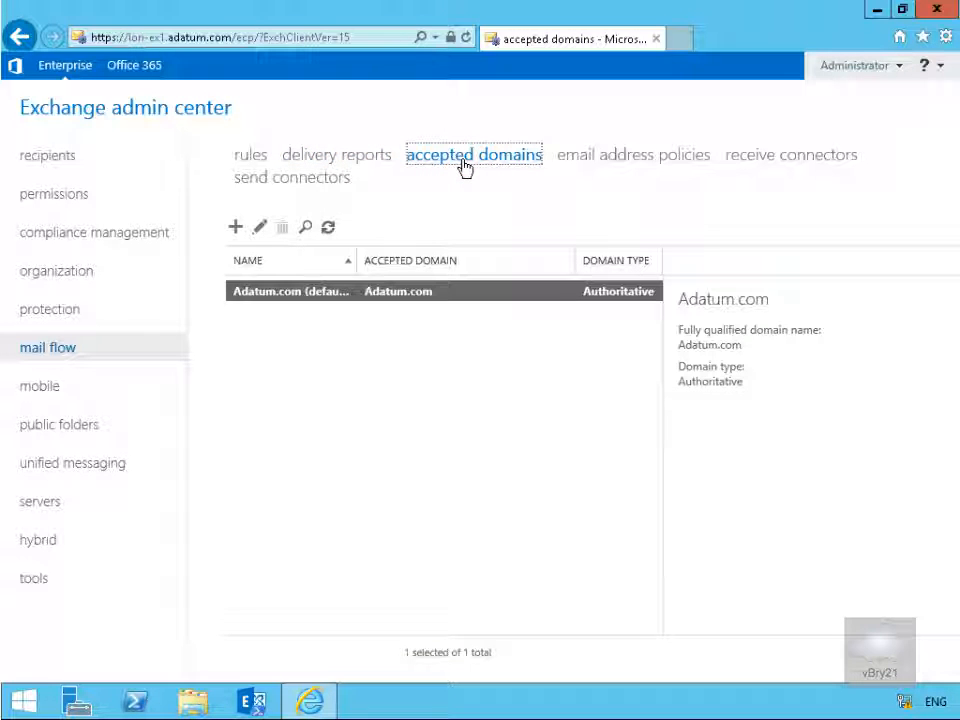
pyautogui.click(236, 227)
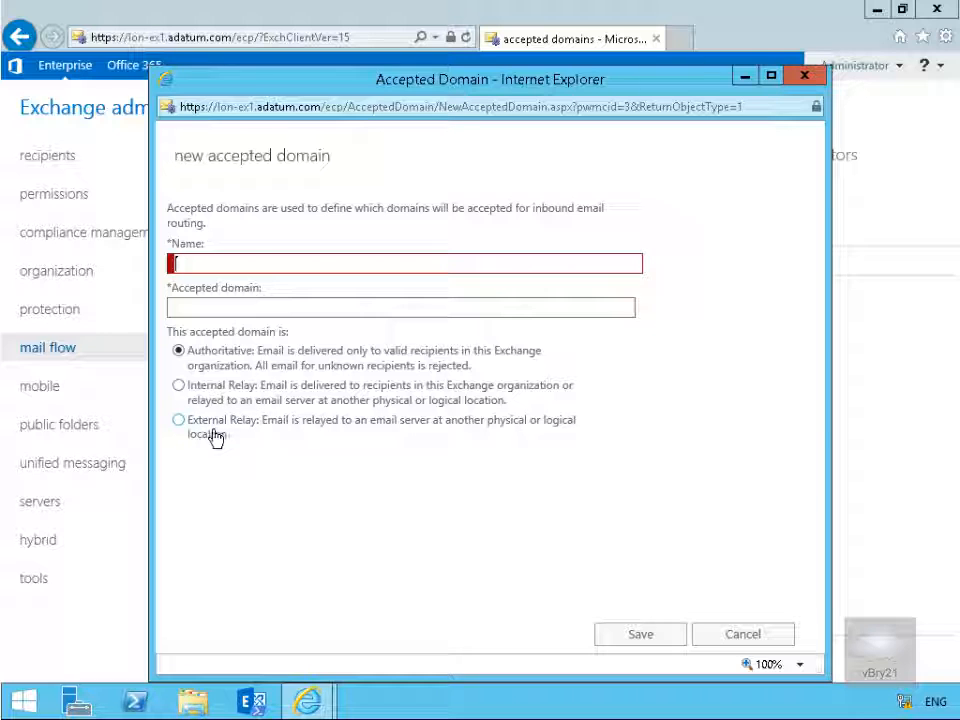
pyautogui.click(746, 634)
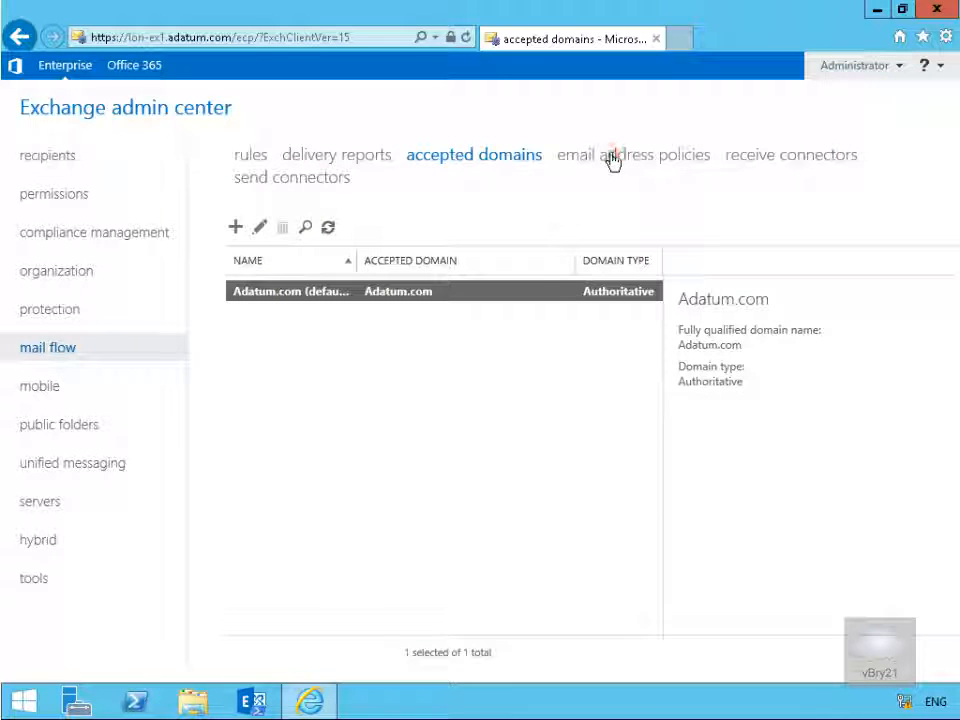
# Step: Examine the Default Policy email address policy and the address formats that can be added to it, without saving changes
pyautogui.click(611, 158)
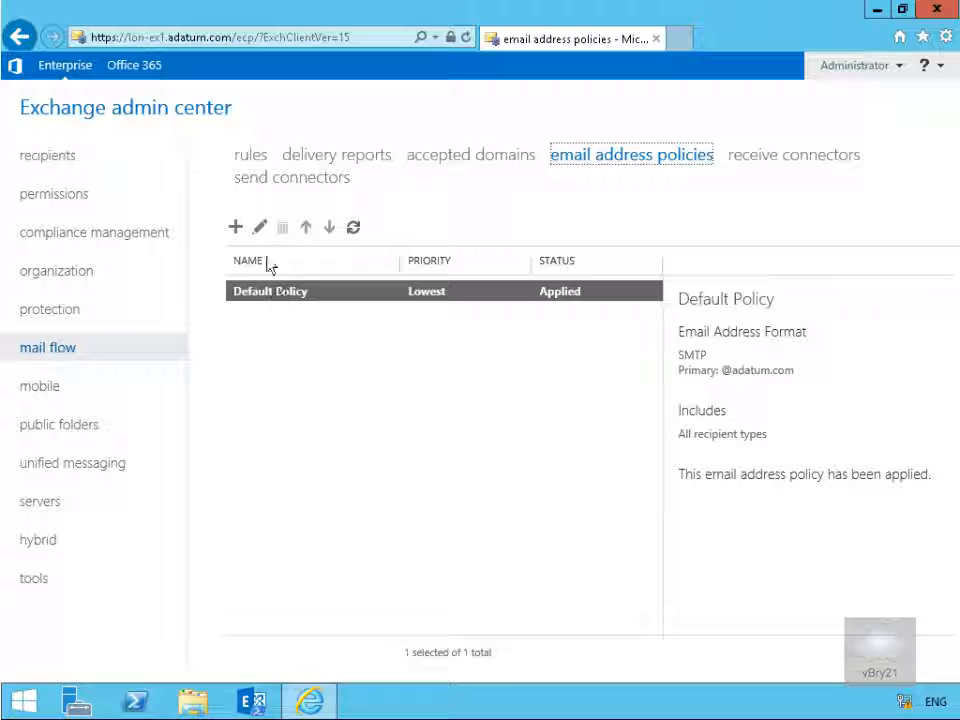
pyautogui.click(259, 227)
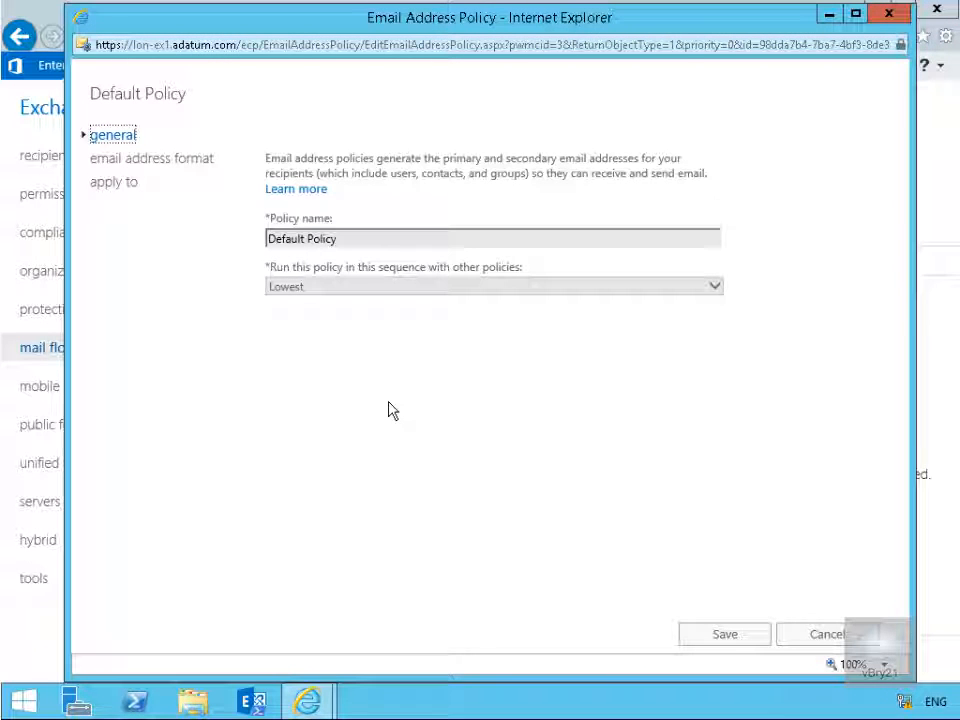
pyautogui.click(199, 160)
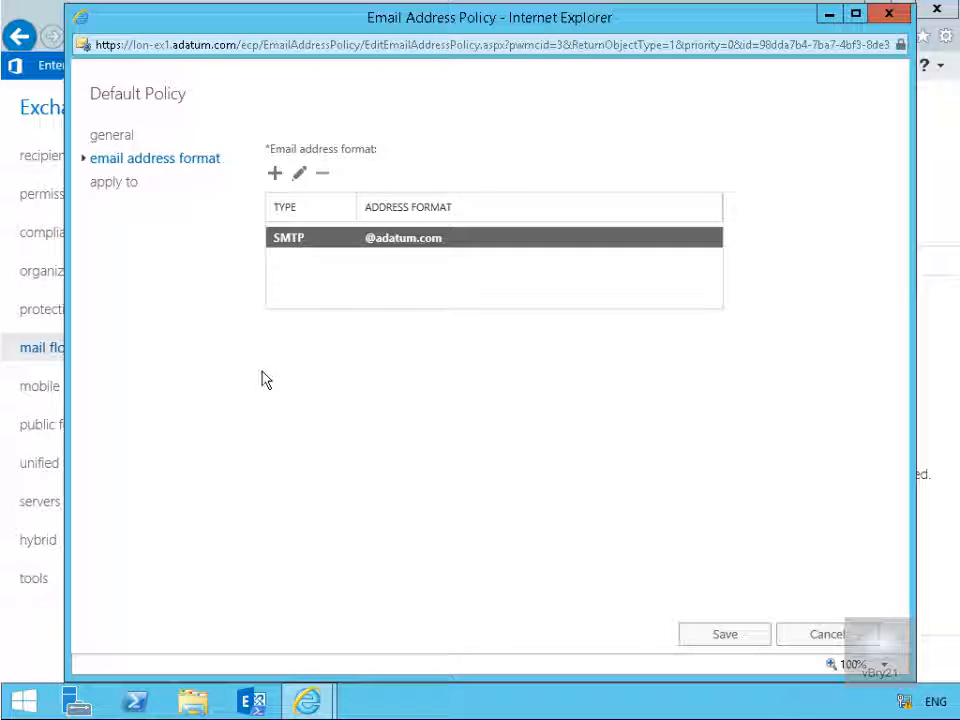
pyautogui.click(274, 173)
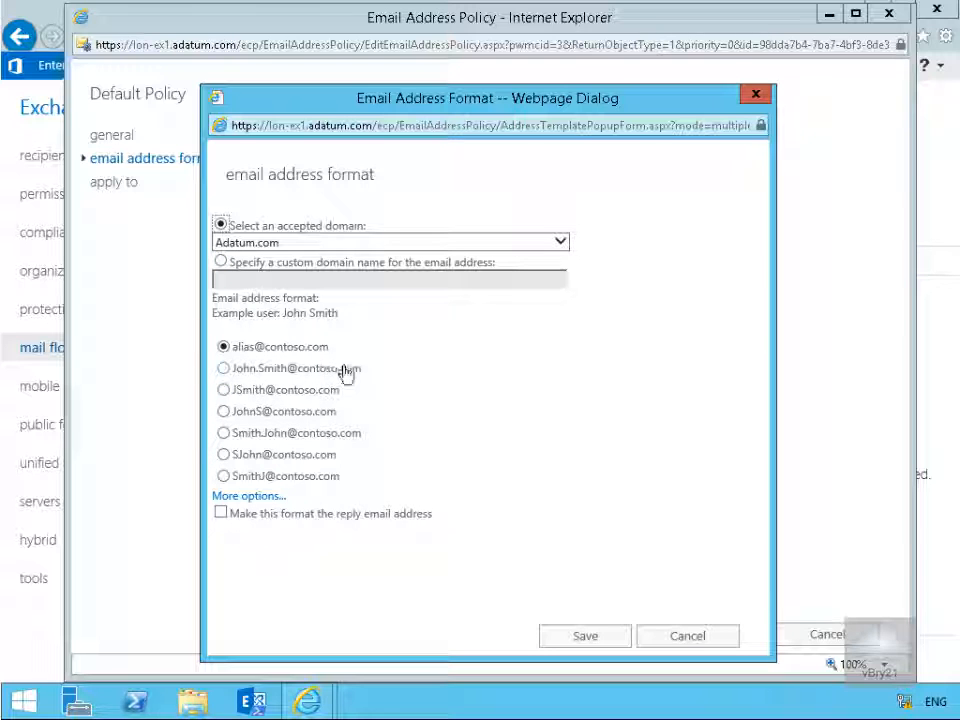
pyautogui.click(686, 637)
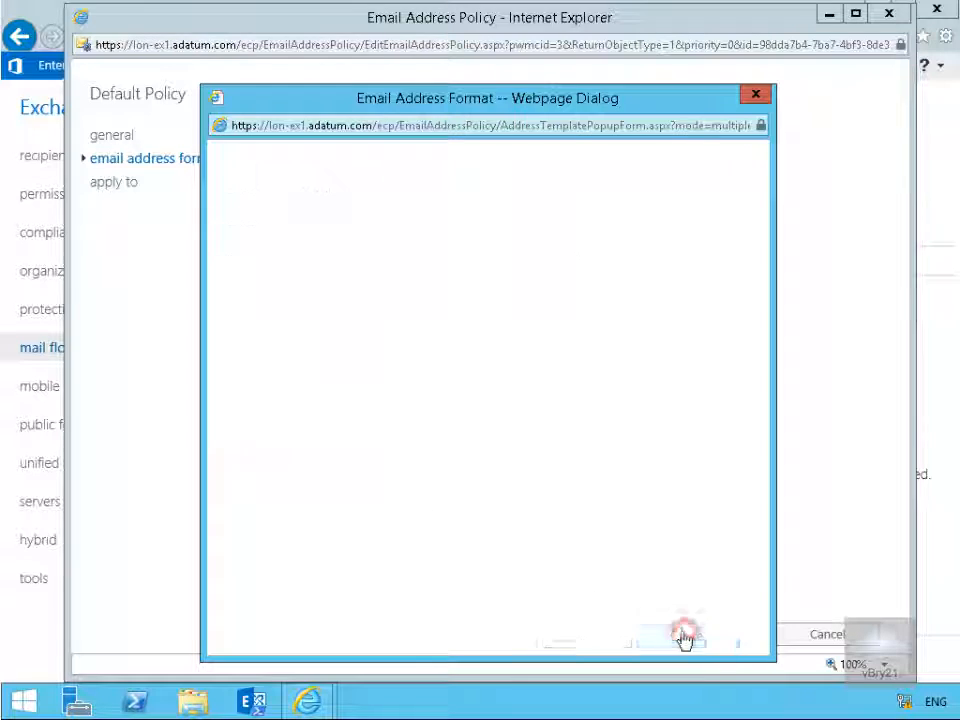
pyautogui.click(825, 638)
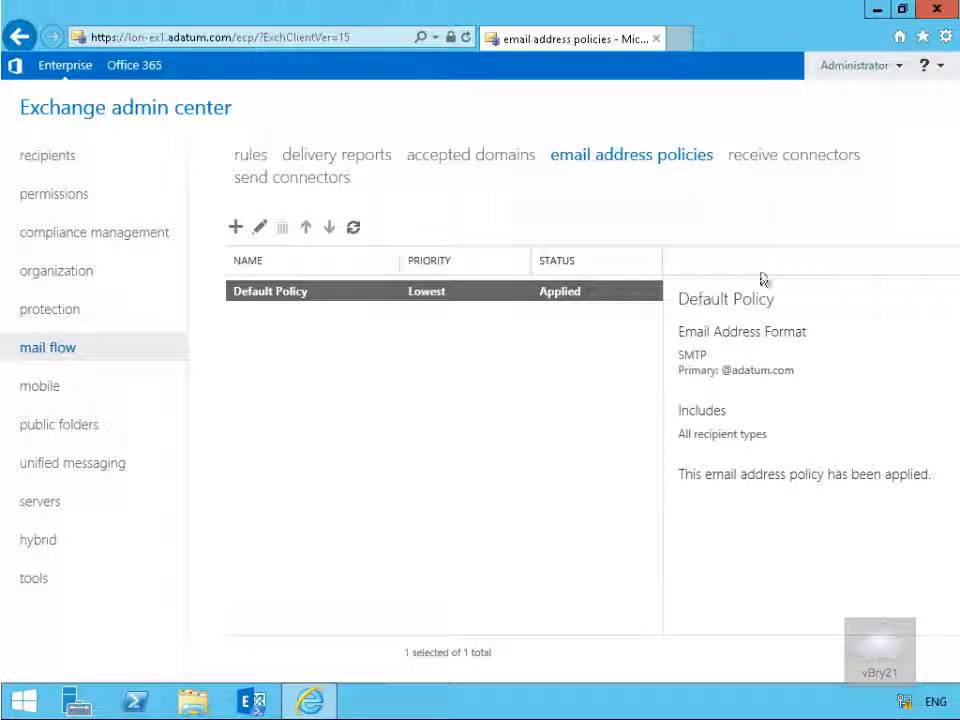
# Step: Review the general, security and scoping settings of the Default Frontend LON-EX1 receive connector without changing them
pyautogui.click(782, 160)
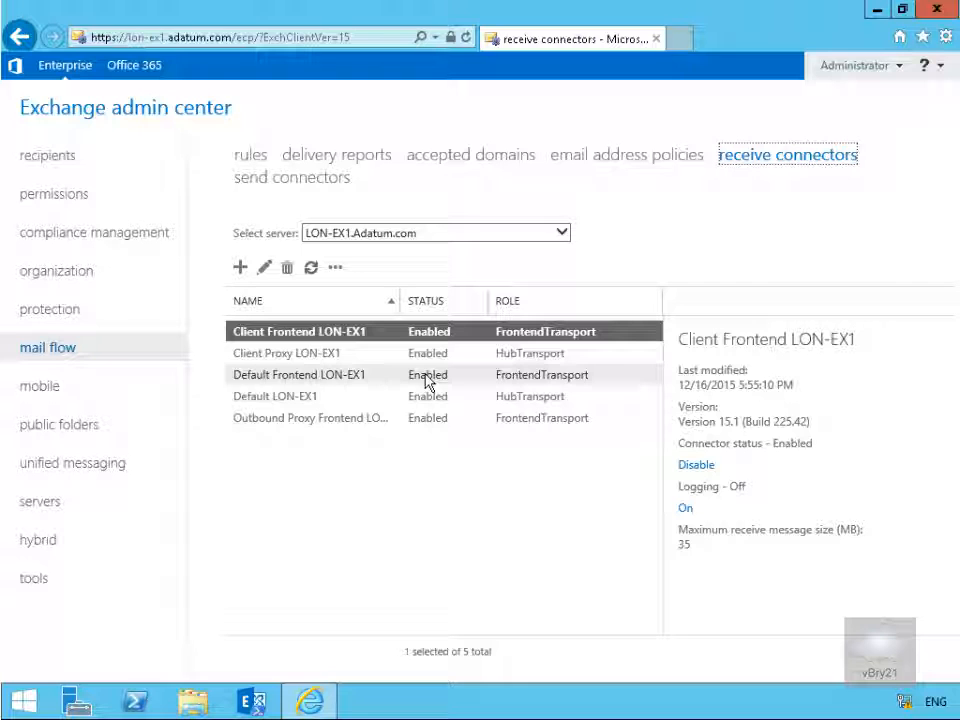
pyautogui.click(502, 375)
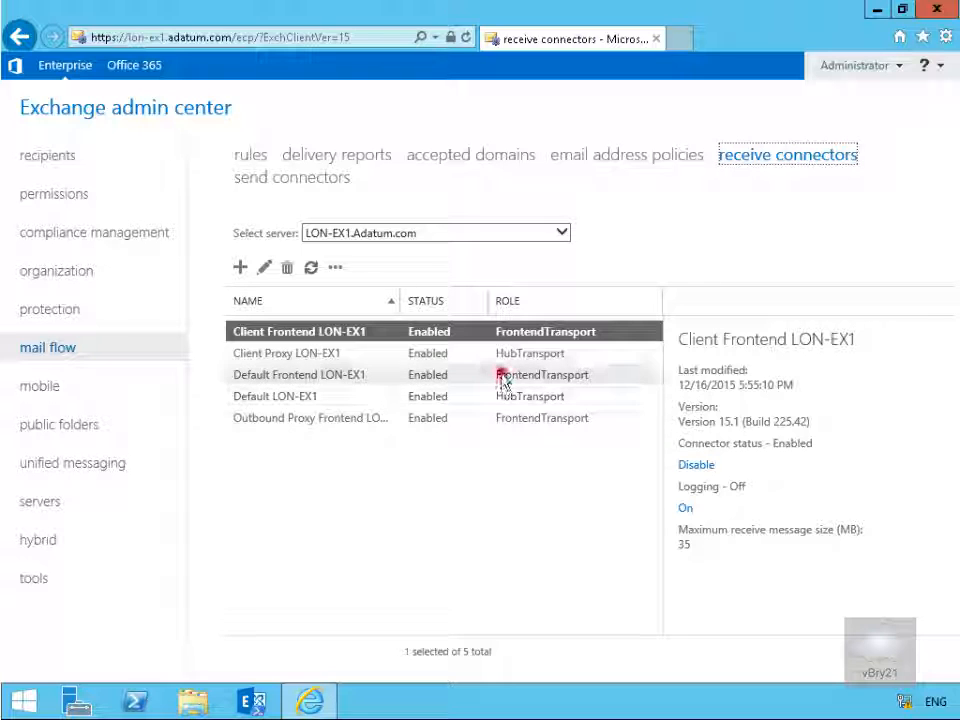
pyautogui.click(264, 267)
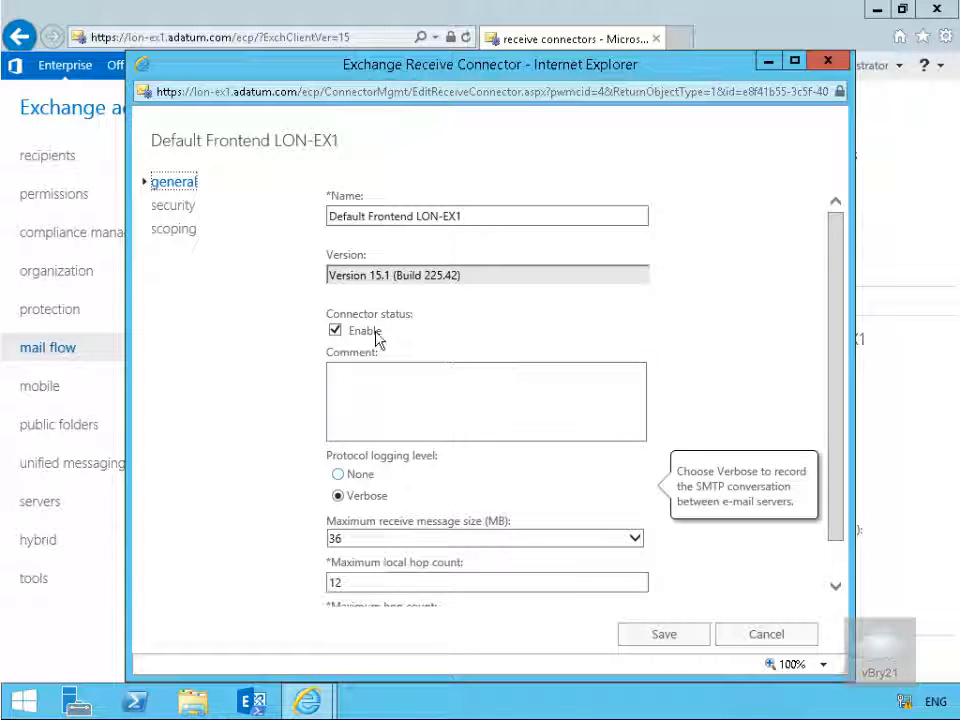
pyautogui.scroll(-1, 400, 499)
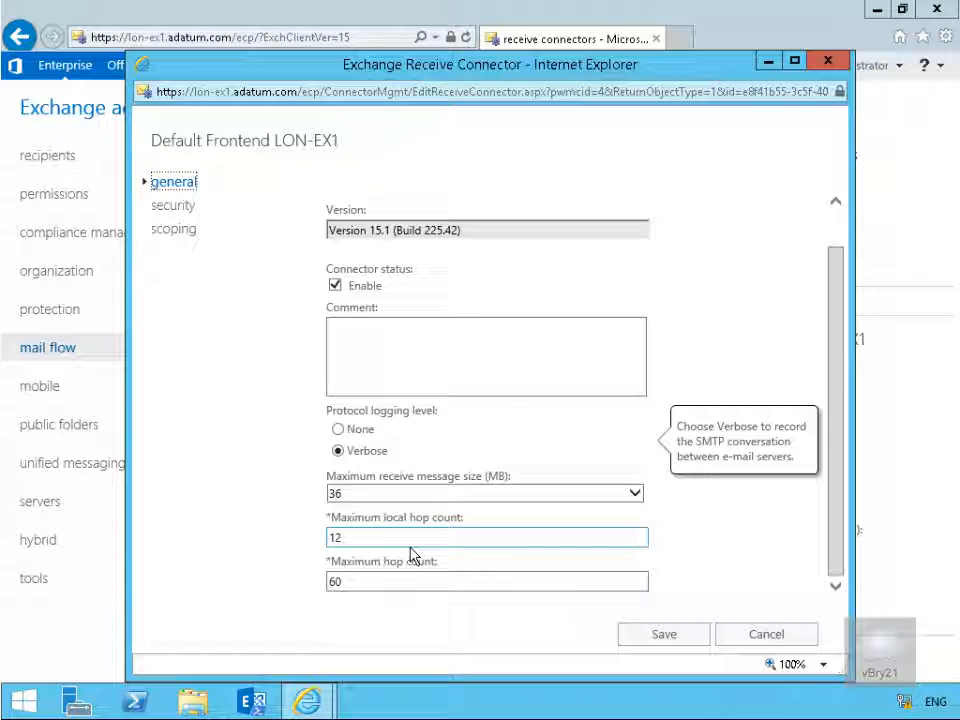
pyautogui.click(177, 206)
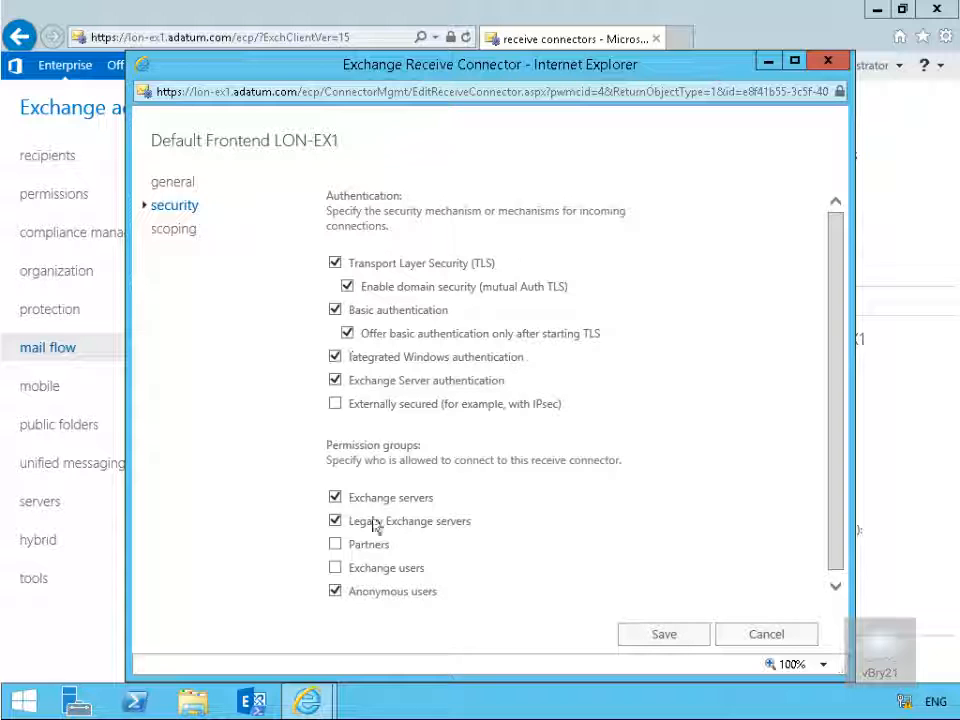
pyautogui.click(180, 231)
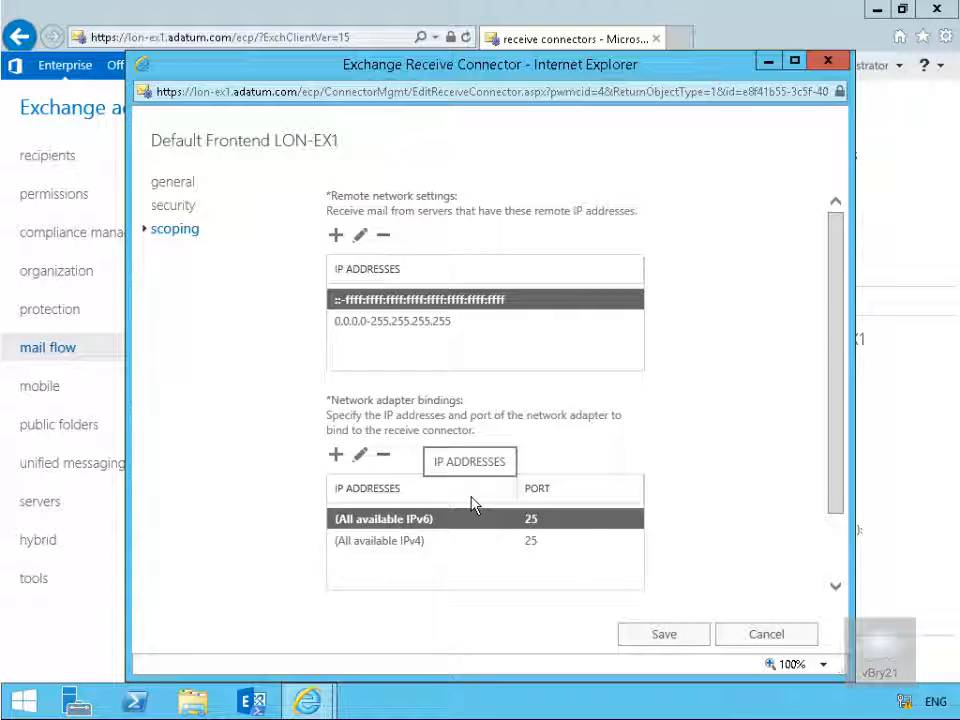
pyautogui.click(768, 637)
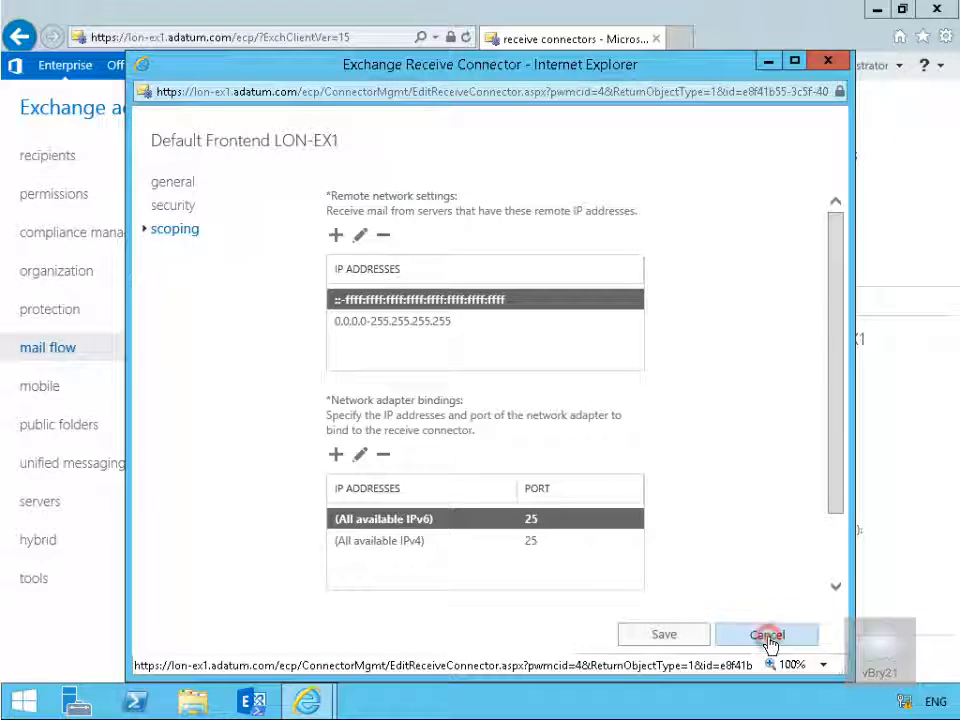
# Step: Start a new send connector named Internet with the type Internet, routing mail by the recipient domain's MX record
pyautogui.click(317, 179)
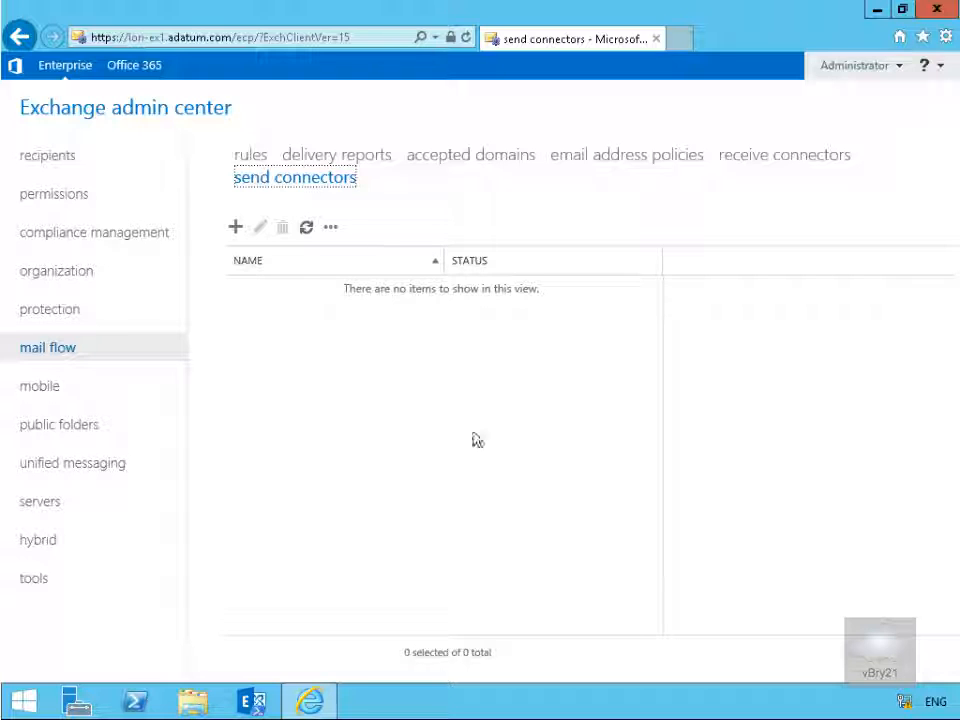
pyautogui.click(237, 229)
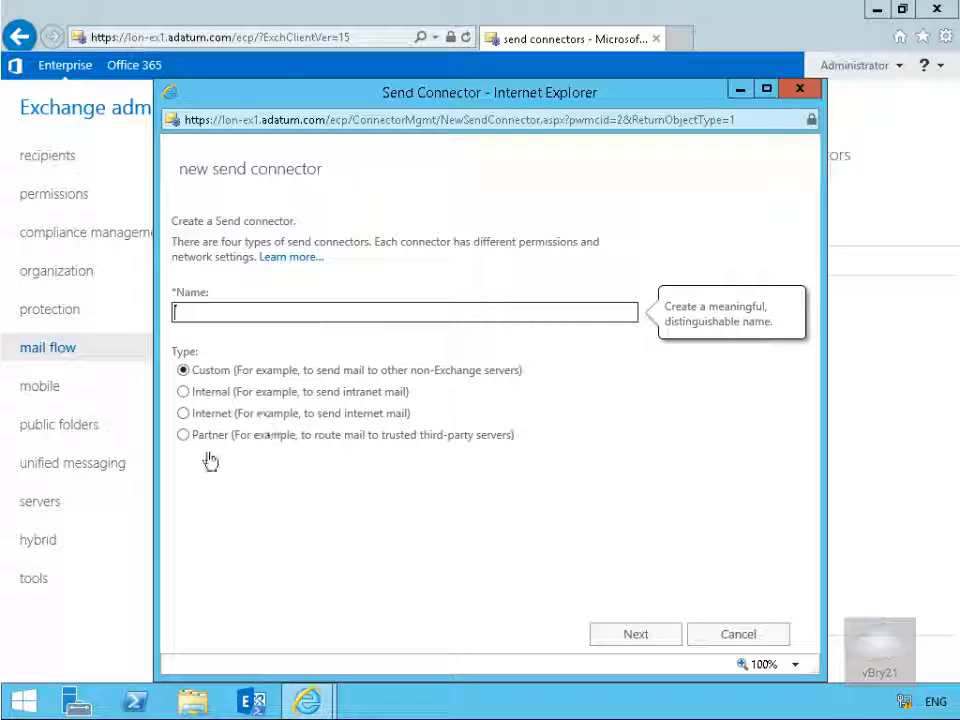
pyautogui.click(184, 413)
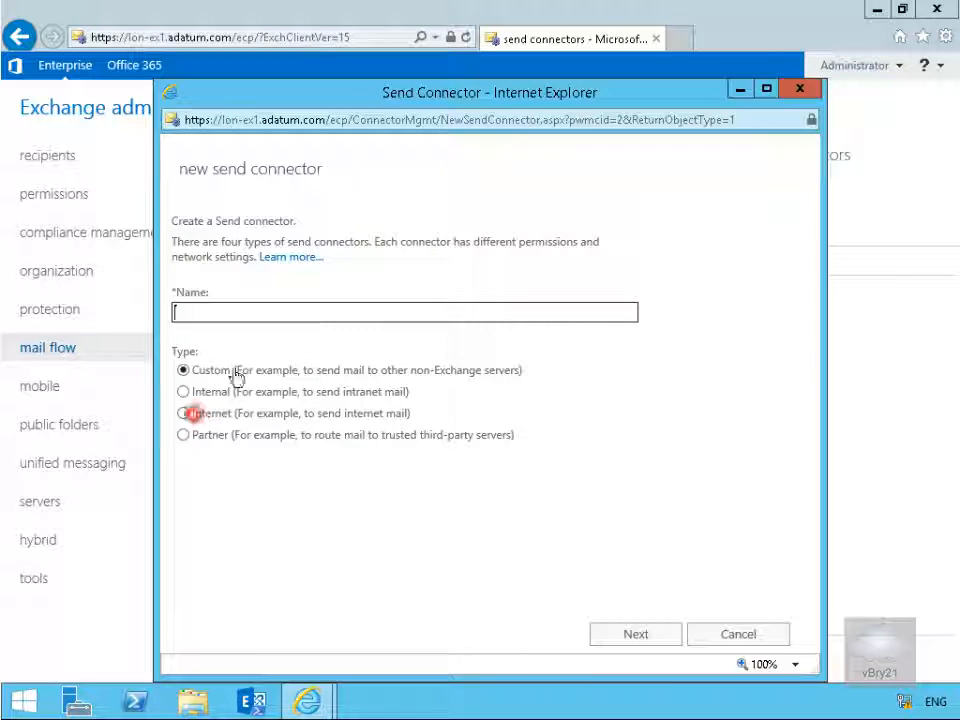
pyautogui.click(219, 320)
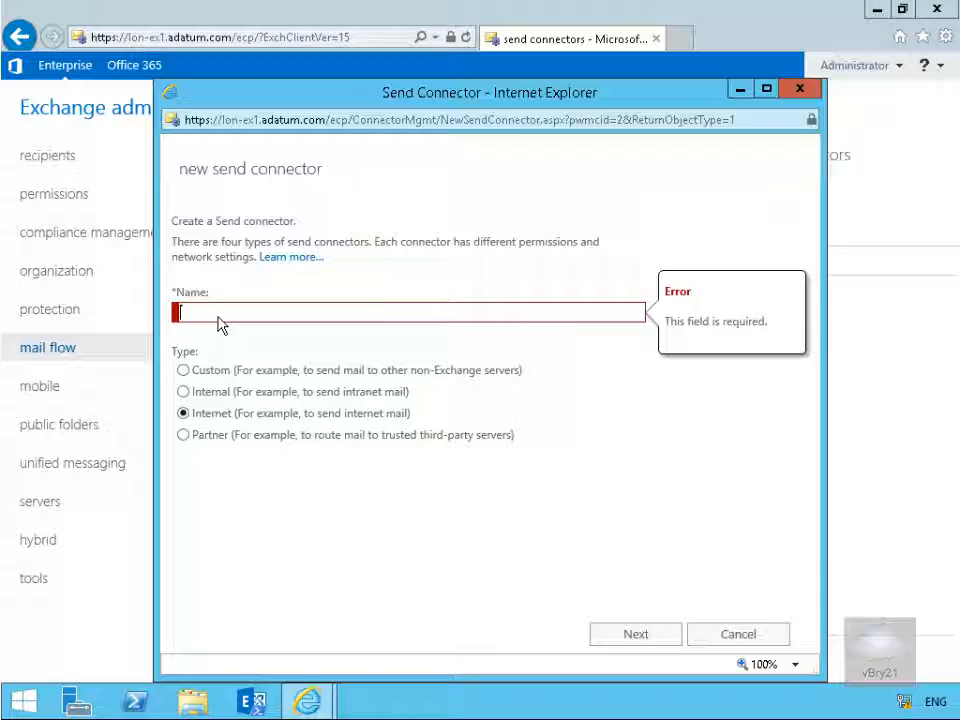
pyautogui.write('Internet Mail')
pyautogui.click(604, 636)
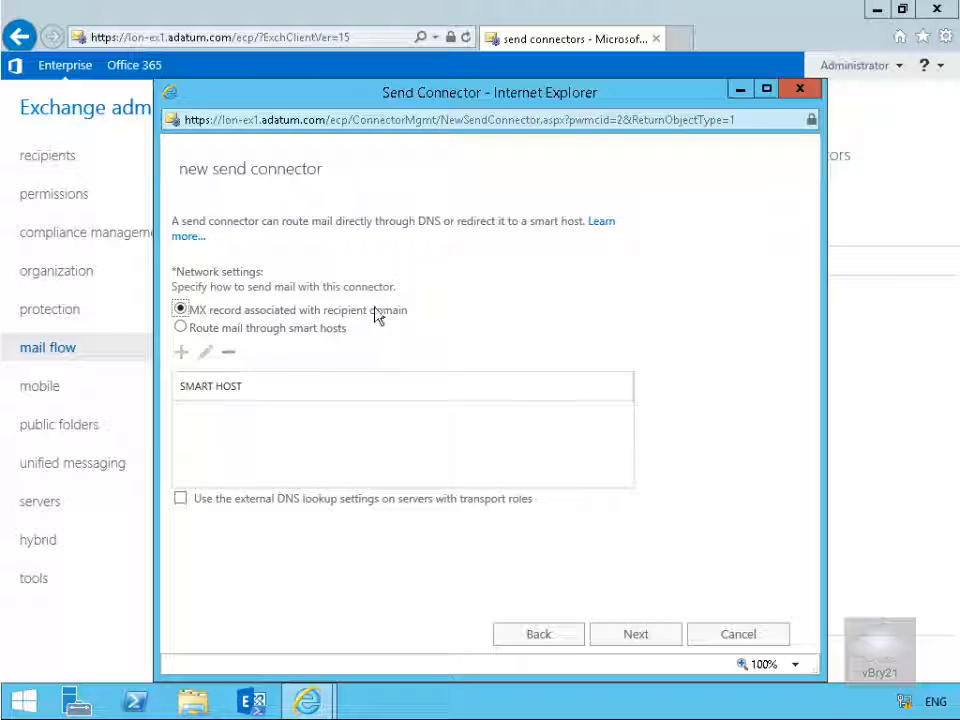
pyautogui.click(624, 640)
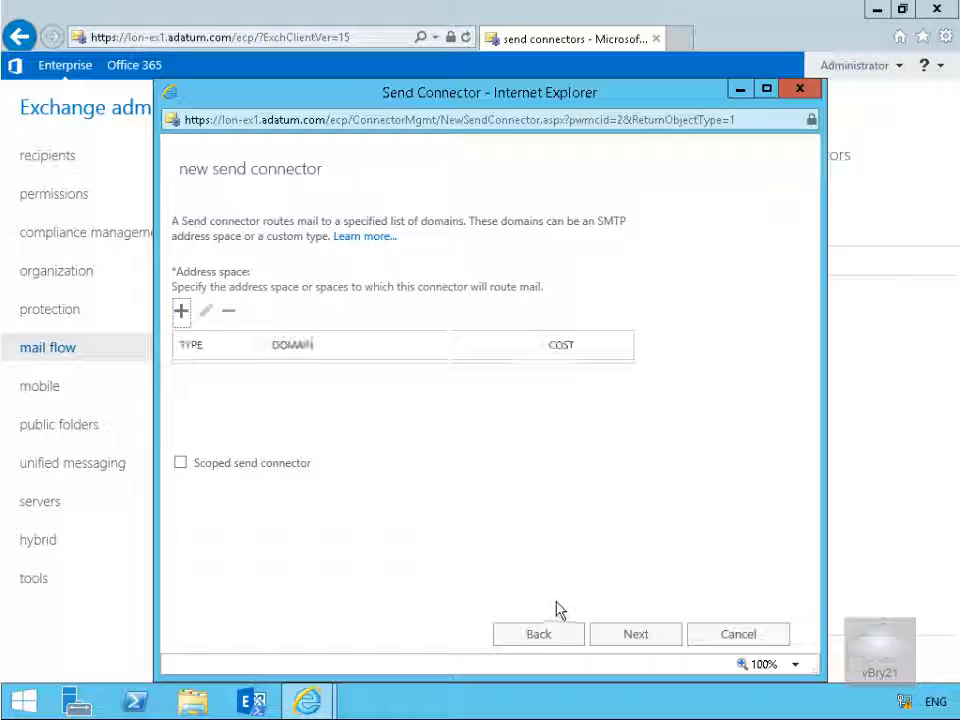
# Step: Add an SMTP address space for the domain * with a cost of 10 to the new send connector
pyautogui.click(181, 311)
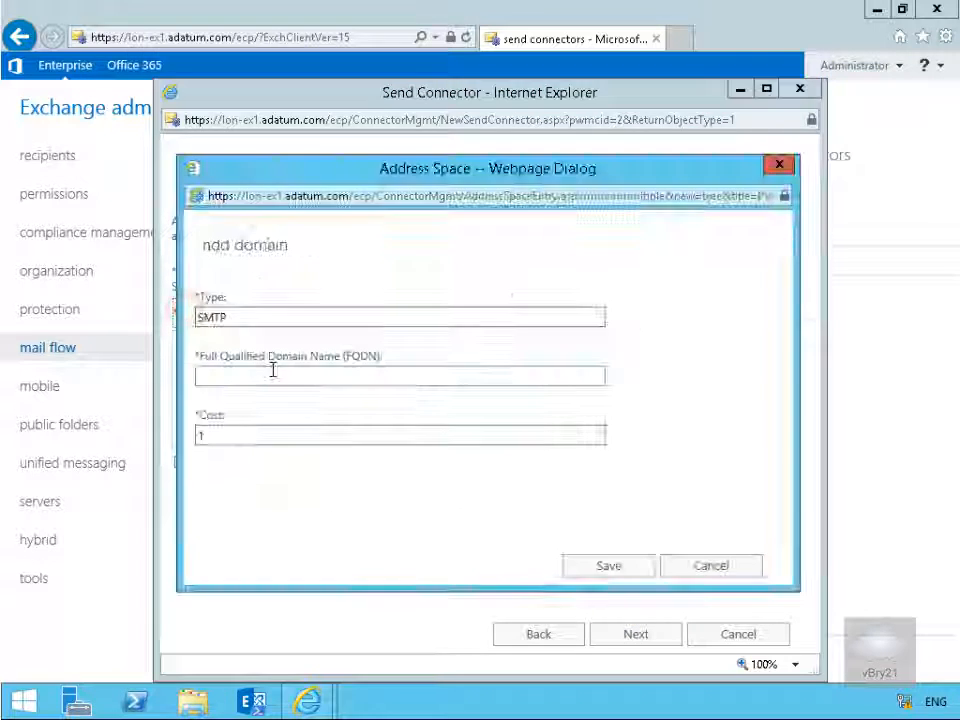
pyautogui.click(257, 376)
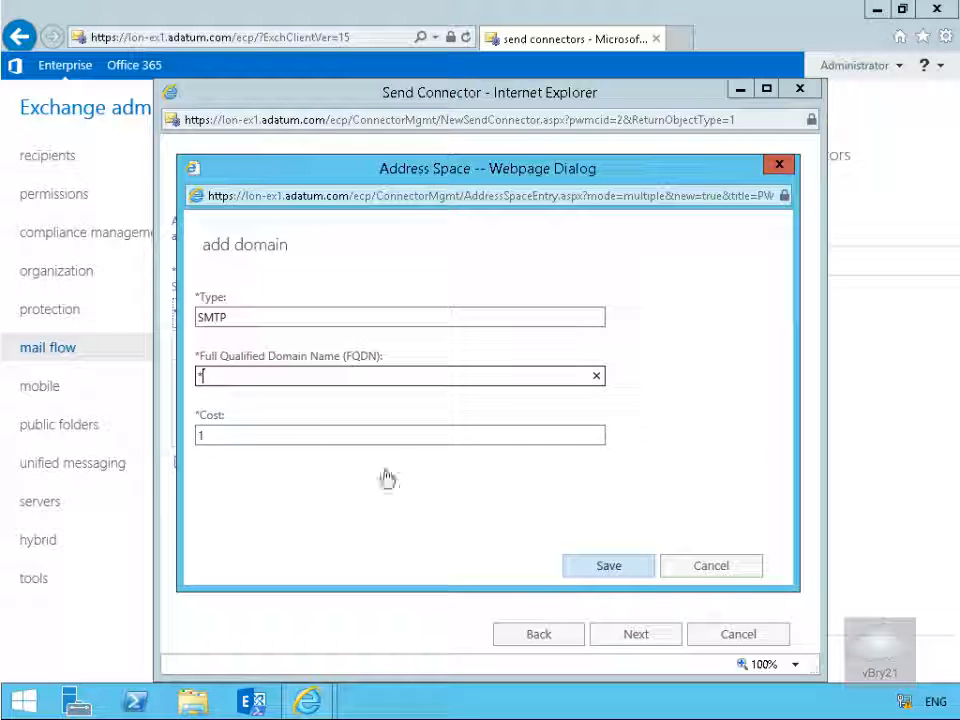
pyautogui.click(273, 436)
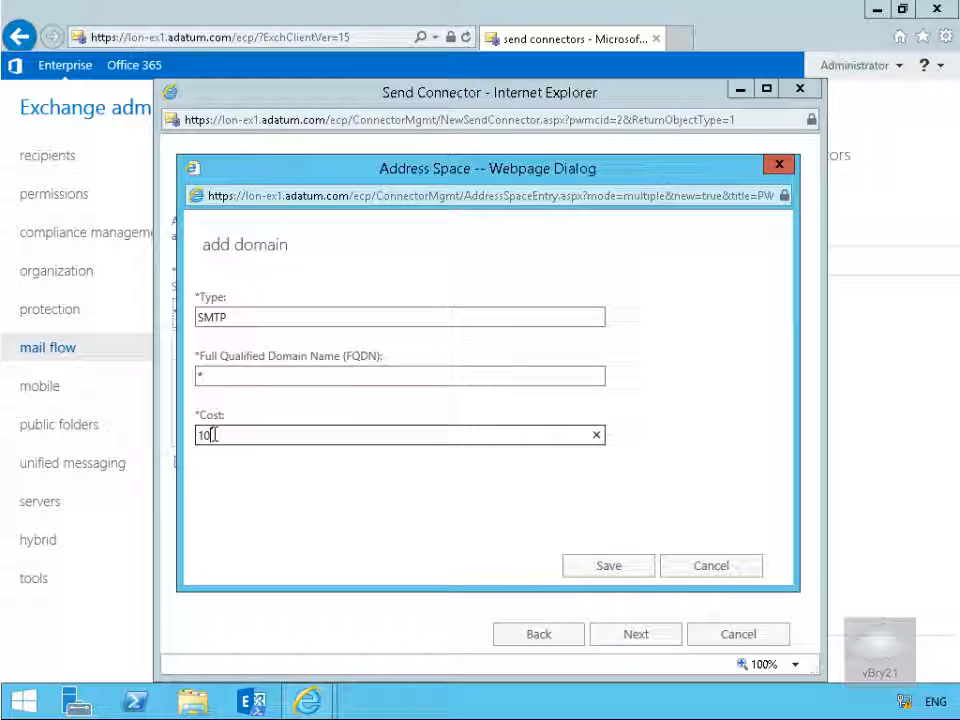
pyautogui.click(580, 566)
pyautogui.click(634, 636)
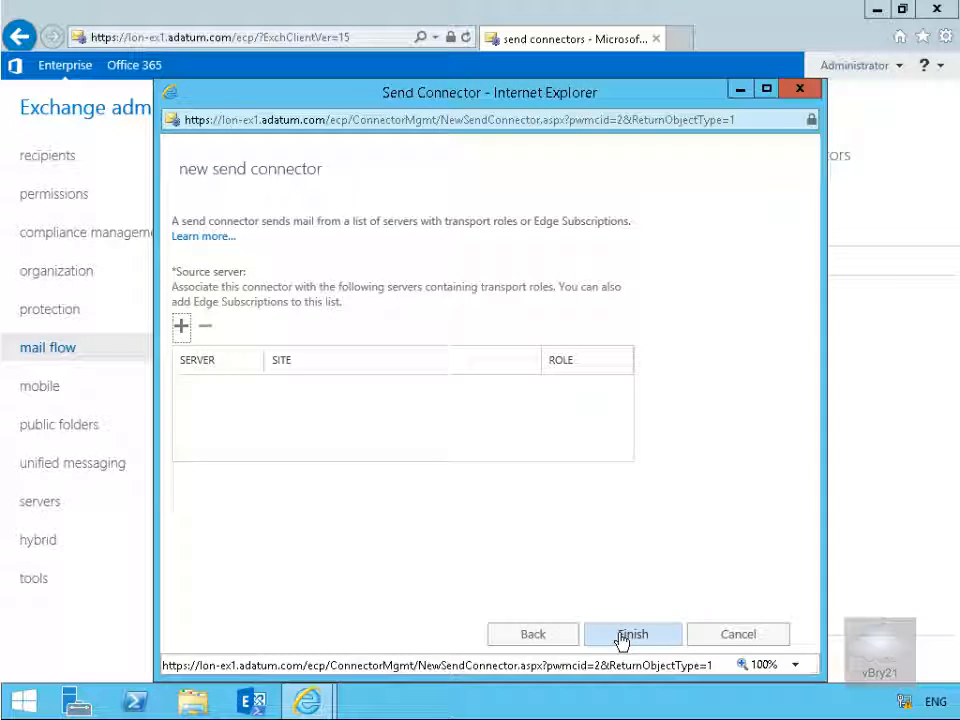
# Step: Assign LON-EX1 as the source server and finish creating the send connector
pyautogui.click(181, 326)
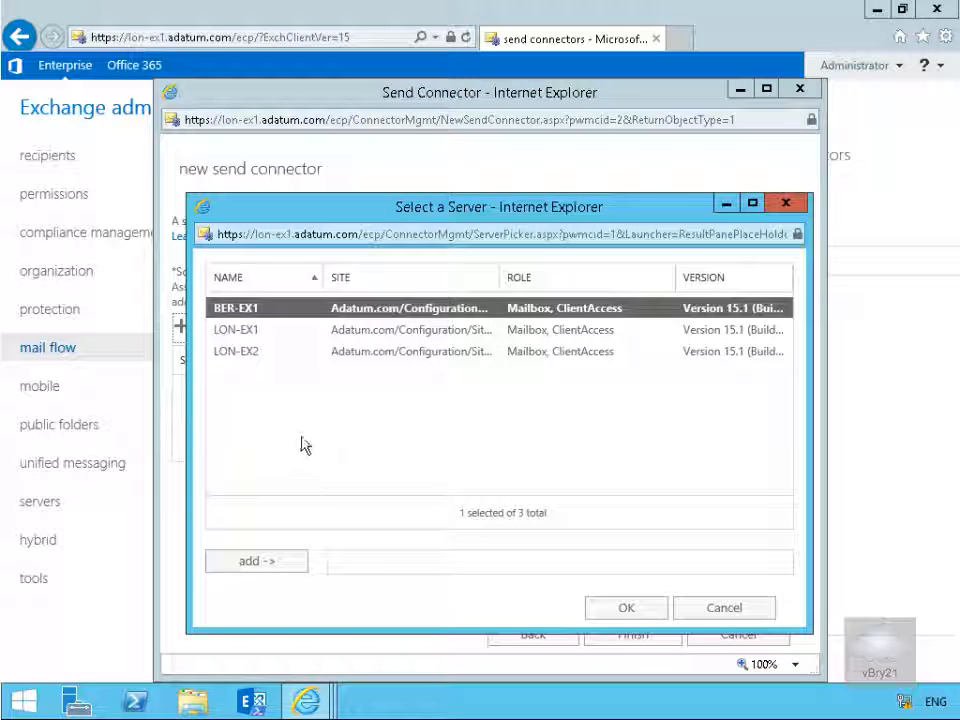
pyautogui.click(238, 333)
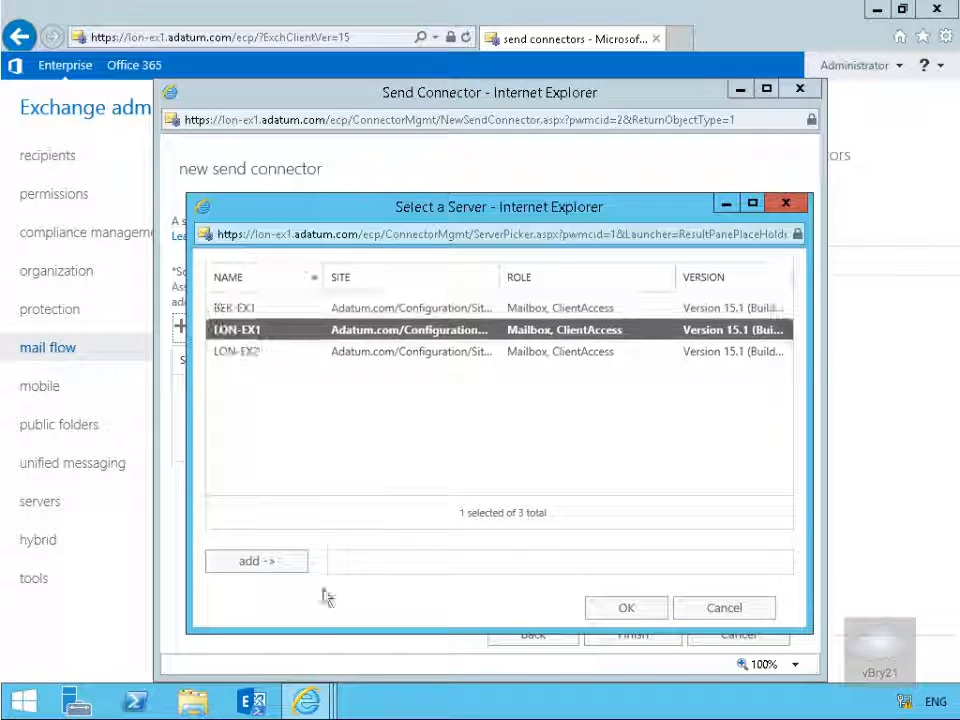
pyautogui.click(274, 561)
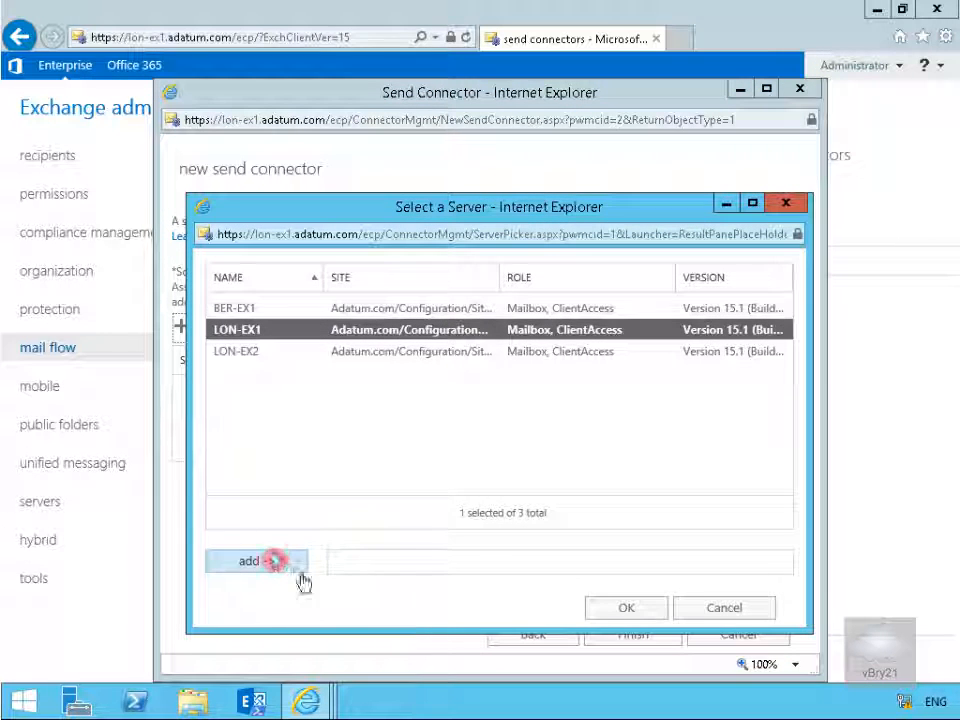
pyautogui.click(616, 610)
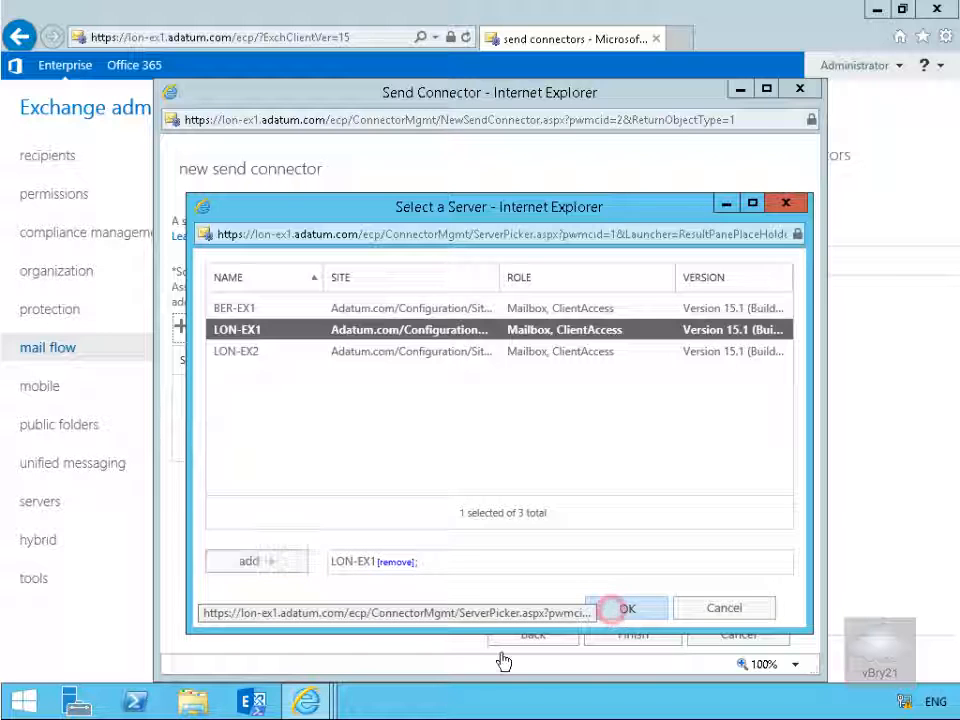
pyautogui.click(645, 638)
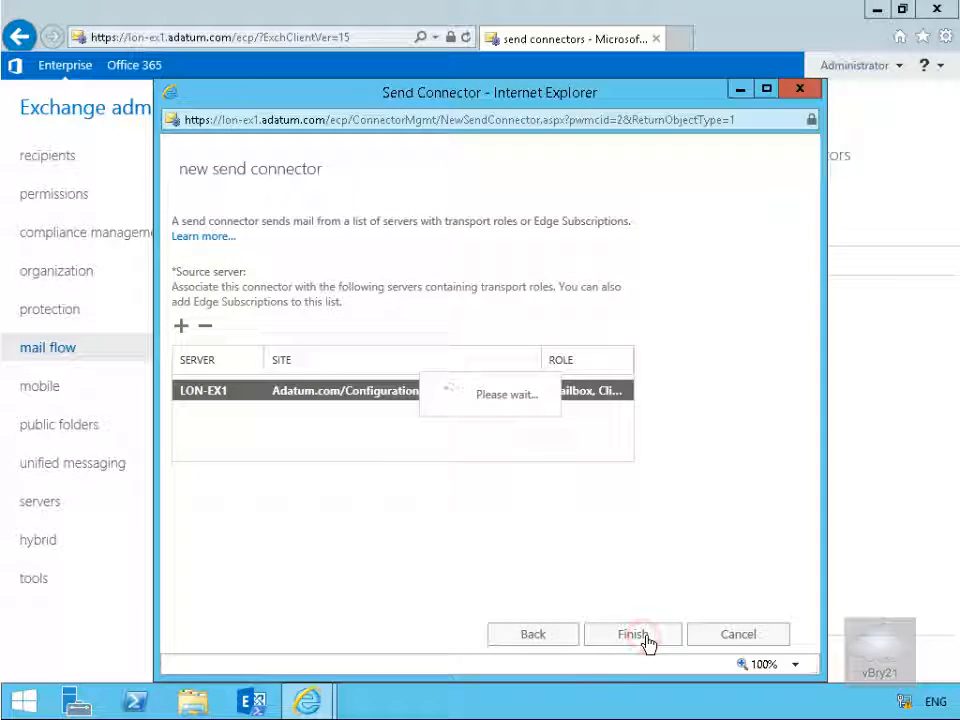